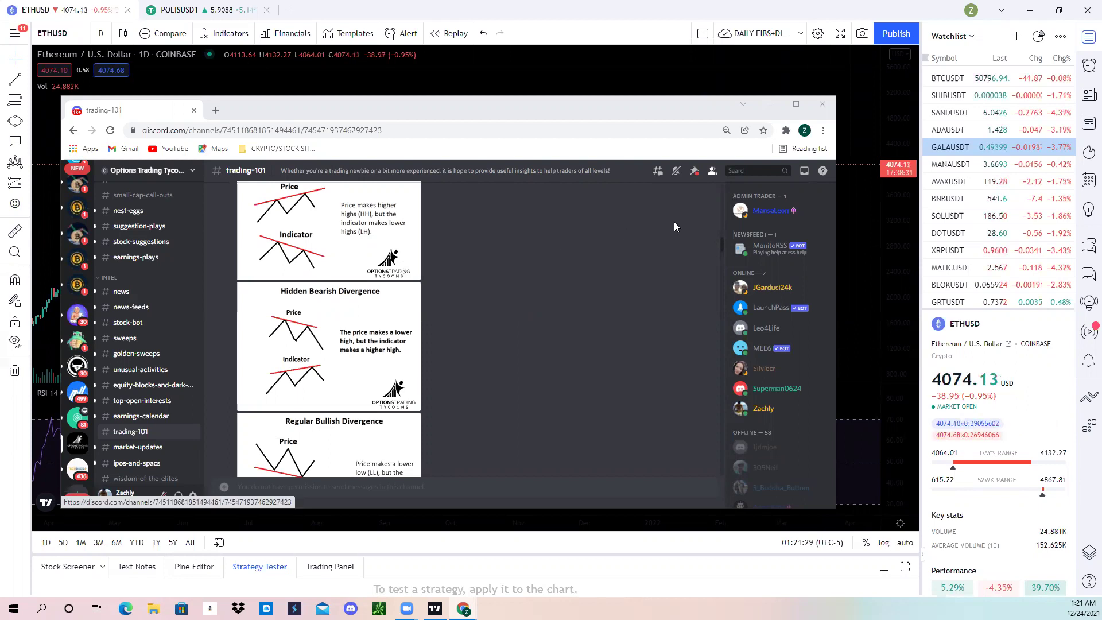
Scroll the trading-101 channel and view the Regular Bearish Divergence diagram enlarged
{"action": "left_click_drag", "start_coordinate": [481, 108], "coordinate": [519, 88]}
{"action": "scroll", "coordinate": [529, 241], "scroll_direction": "up", "scroll_amount": 2}
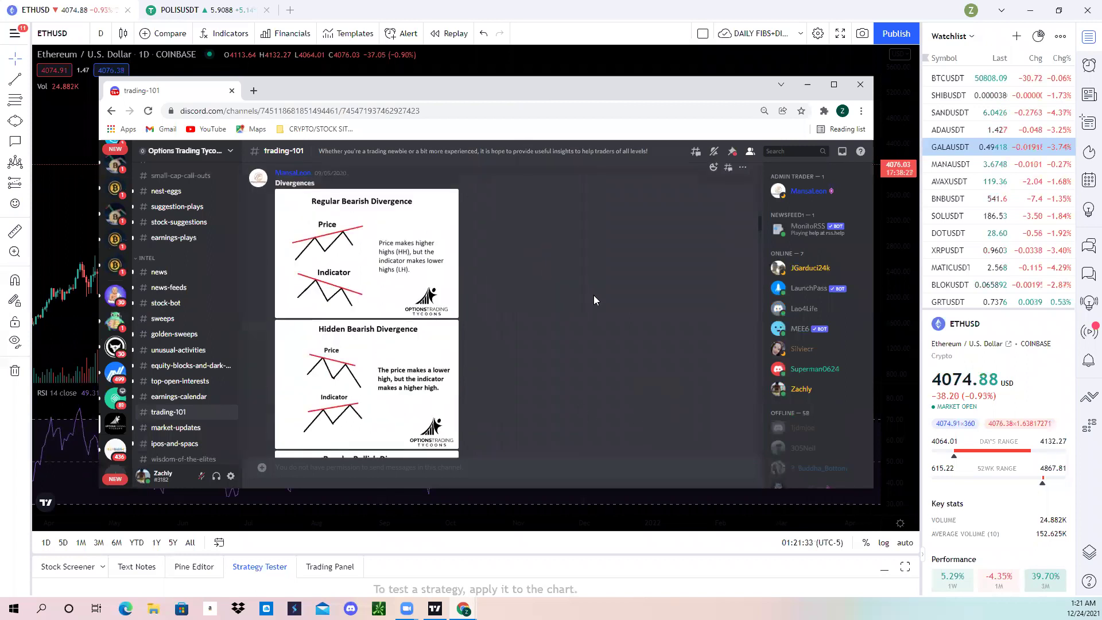
{"action": "scroll", "coordinate": [556, 307], "scroll_direction": "down", "scroll_amount": 2}
{"action": "scroll", "coordinate": [579, 305], "scroll_direction": "up", "scroll_amount": 3}
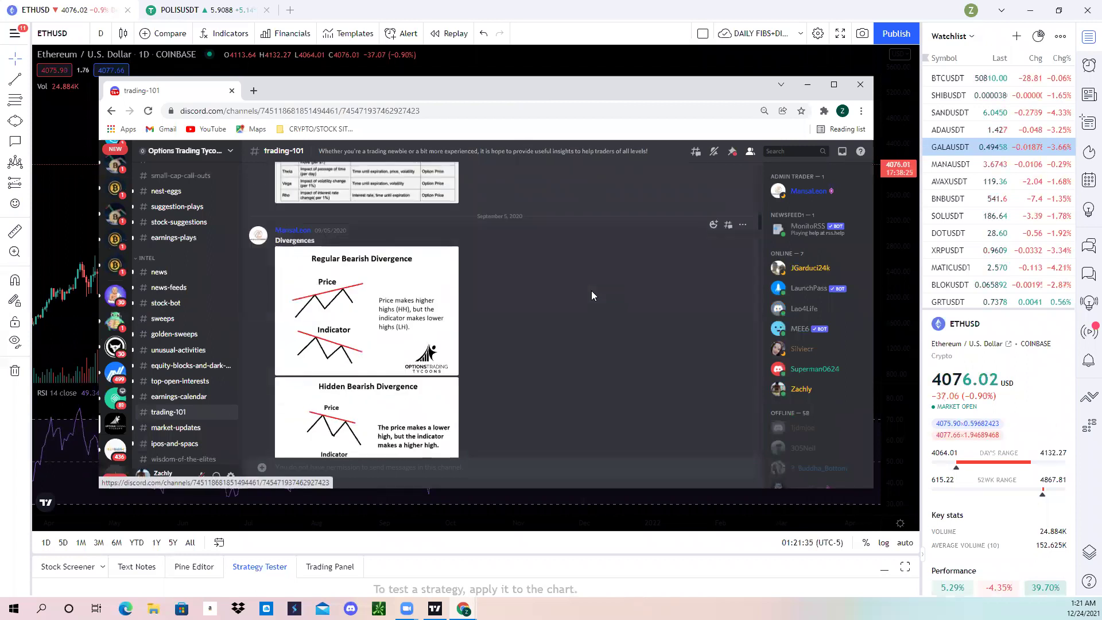
{"action": "scroll", "coordinate": [598, 287], "scroll_direction": "down", "scroll_amount": 1}
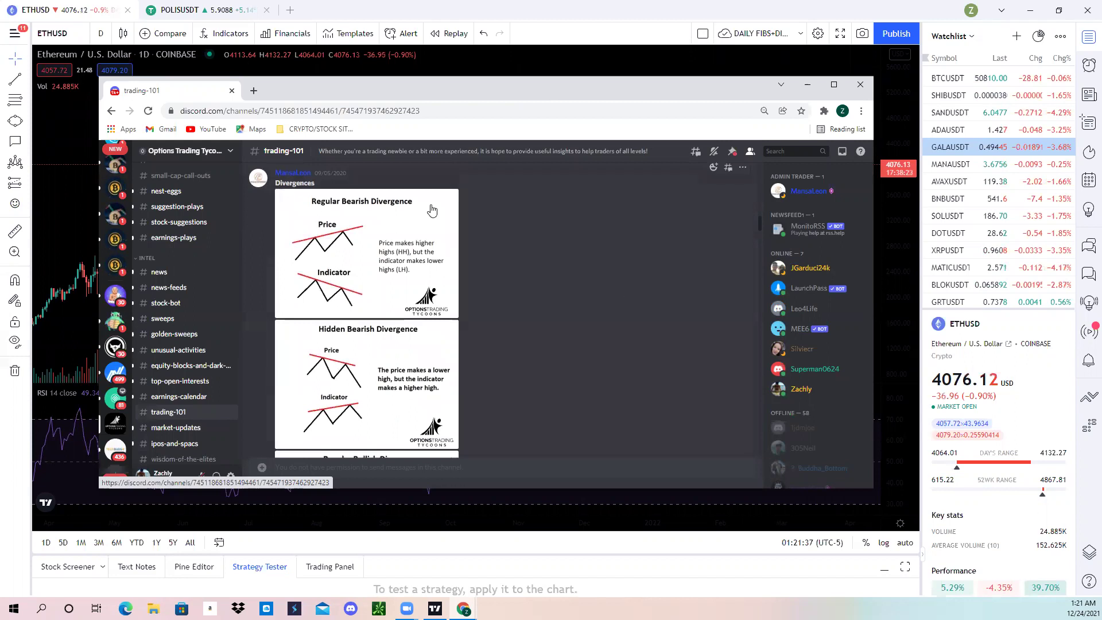
{"action": "scroll", "coordinate": [597, 298], "scroll_direction": "down", "scroll_amount": 5}
{"action": "scroll", "coordinate": [599, 303], "scroll_direction": "up", "scroll_amount": 4}
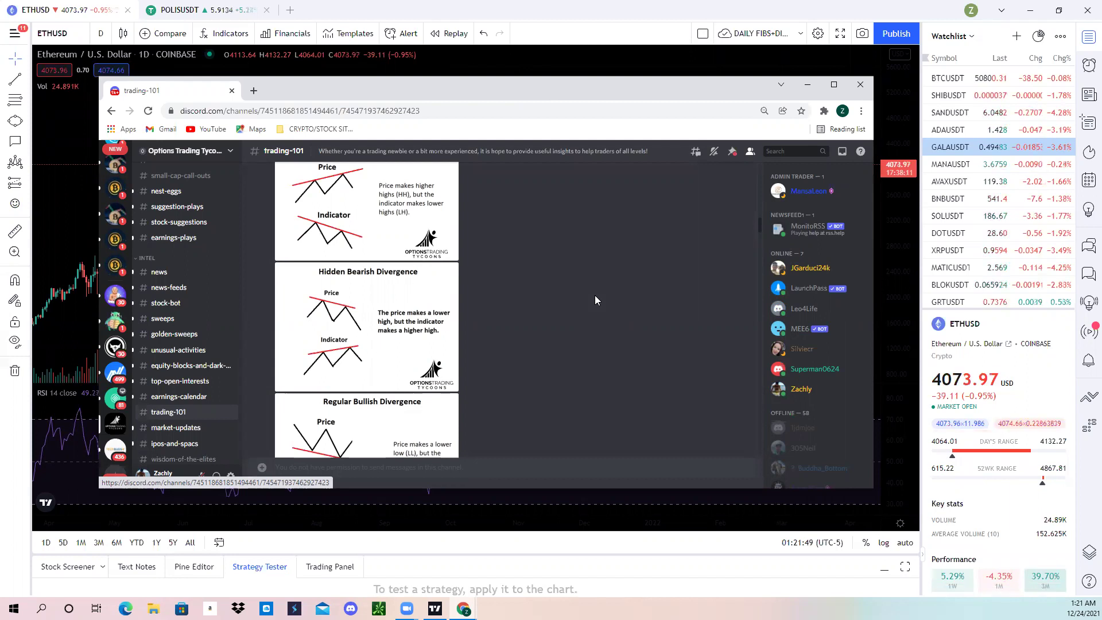
{"action": "scroll", "coordinate": [594, 295], "scroll_direction": "up", "scroll_amount": 2}
{"action": "left_click", "coordinate": [394, 261]}
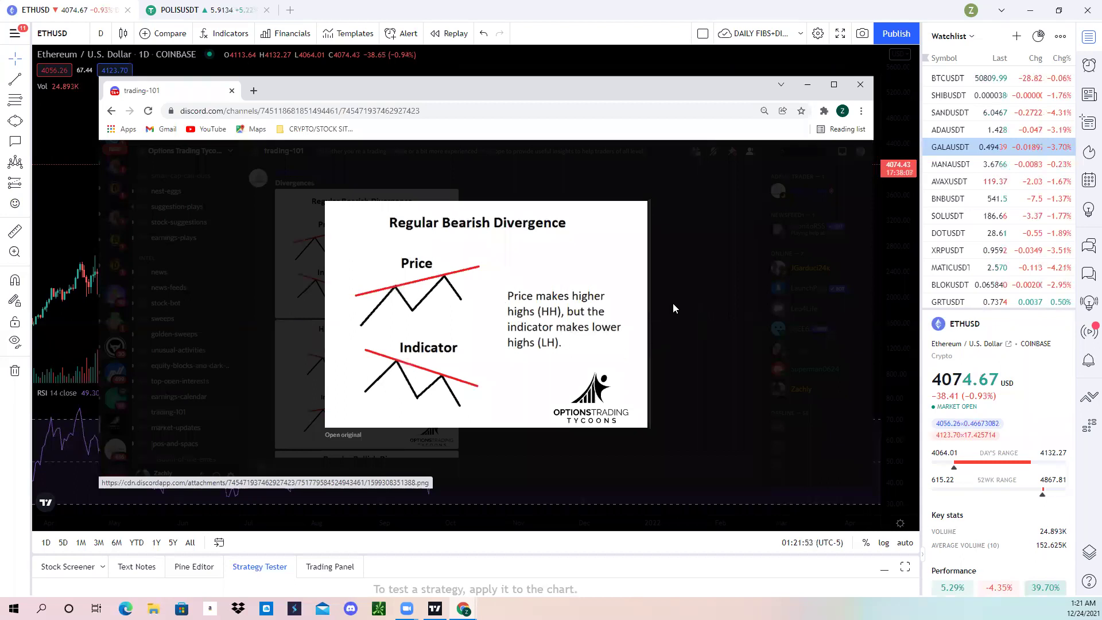
{"action": "left_click", "coordinate": [672, 303]}
Scroll down and view the Regular Bullish Divergence diagram enlarged
{"action": "scroll", "coordinate": [517, 333], "scroll_direction": "down", "scroll_amount": 3}
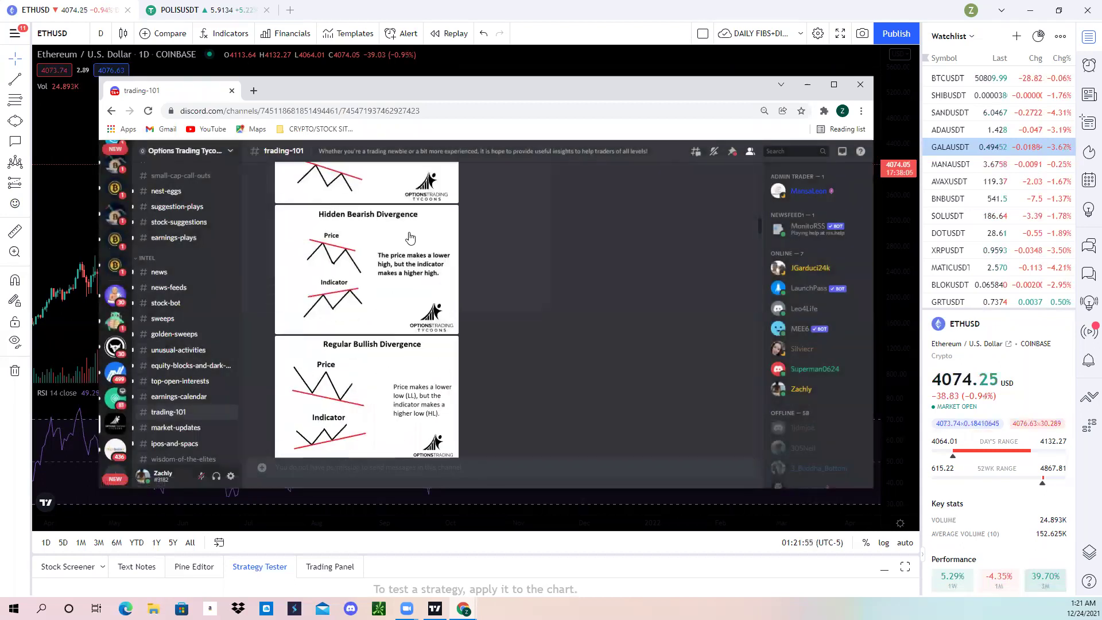
{"action": "scroll", "coordinate": [594, 258], "scroll_direction": "down", "scroll_amount": 2}
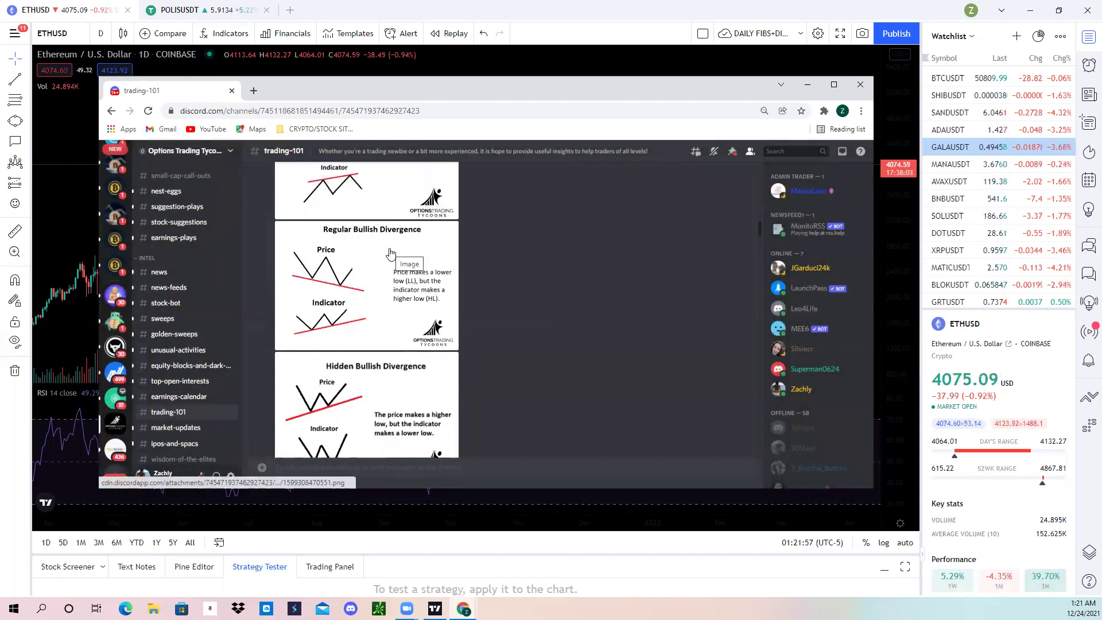
{"action": "scroll", "coordinate": [659, 334], "scroll_direction": "down", "scroll_amount": 2}
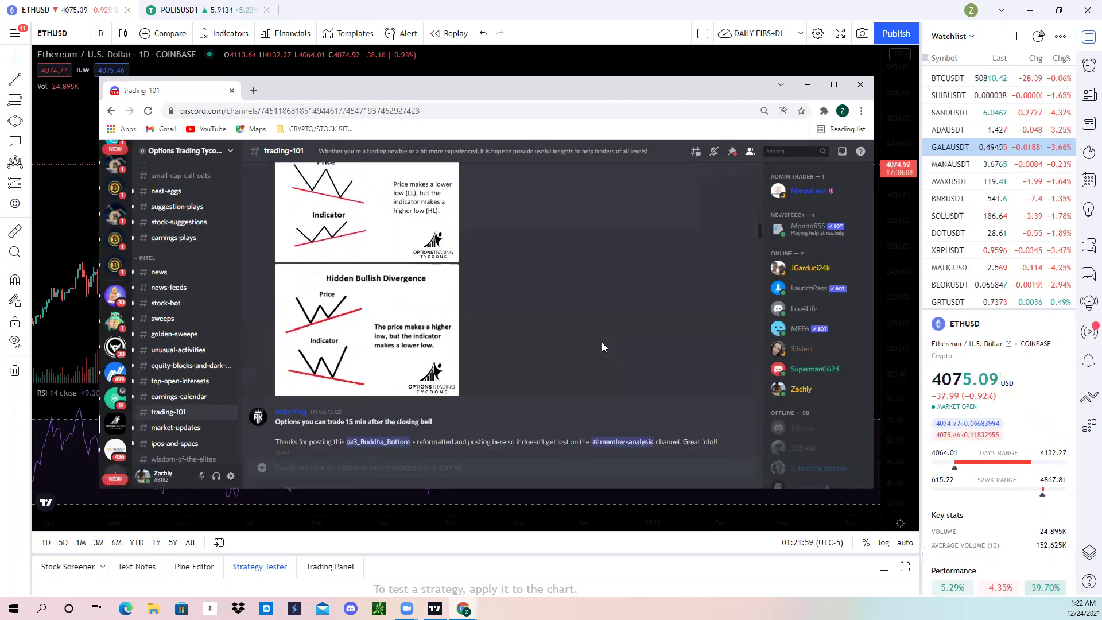
{"action": "scroll", "coordinate": [518, 260], "scroll_direction": "up", "scroll_amount": 1}
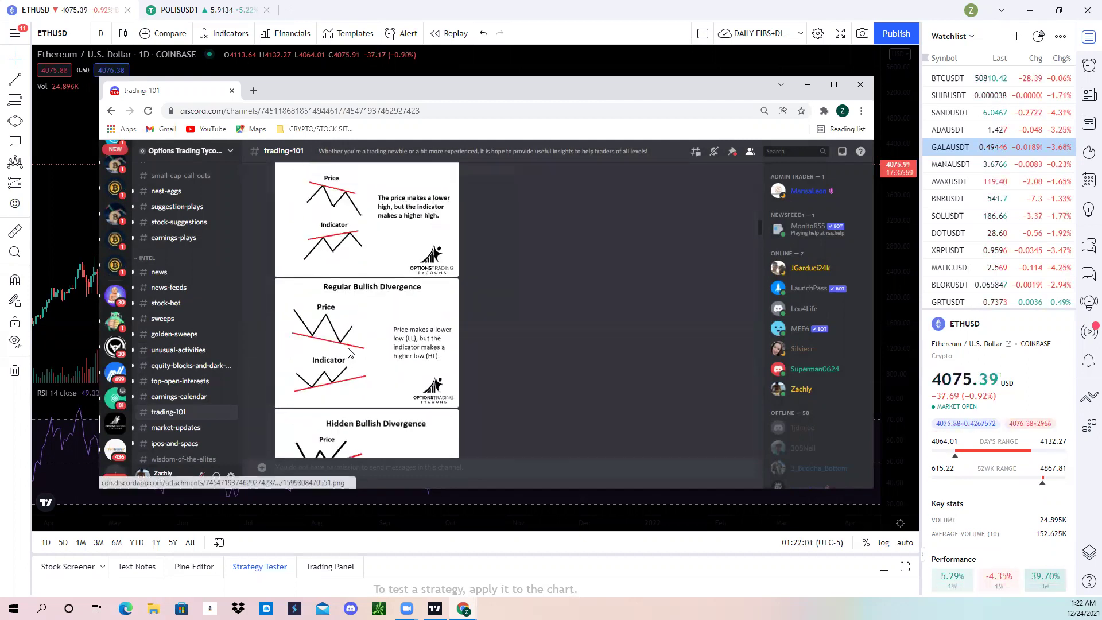
{"action": "left_click", "coordinate": [456, 197]}
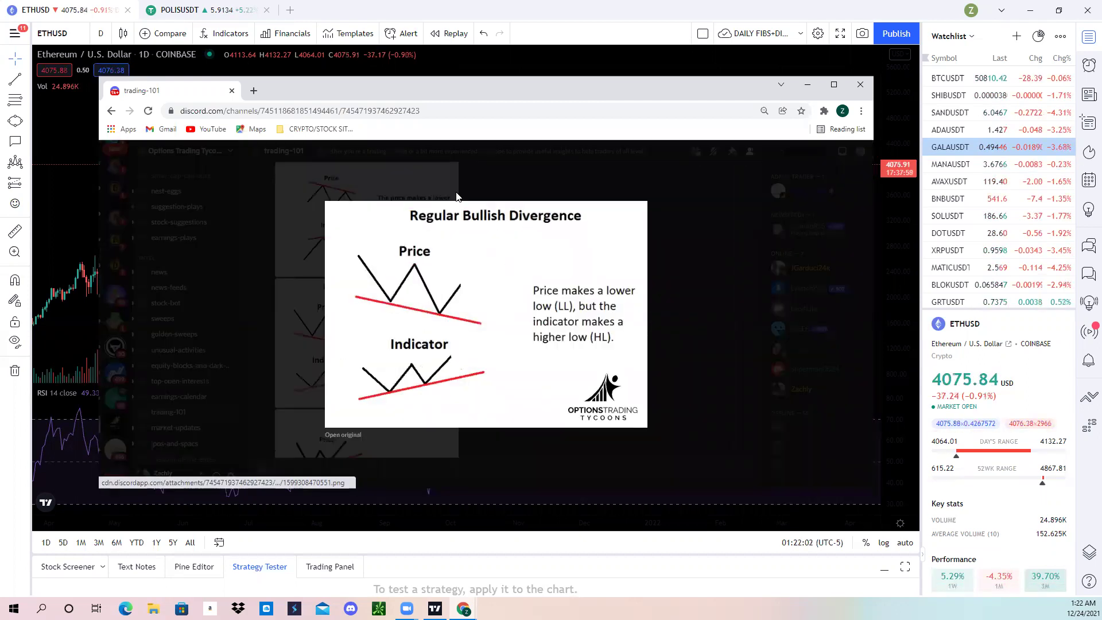
{"action": "left_click", "coordinate": [548, 187]}
Re-view the Regular Bearish Divergence diagram, then minimize Discord to reveal the ETHUSD chart
{"action": "scroll", "coordinate": [516, 293], "scroll_direction": "up", "scroll_amount": 2}
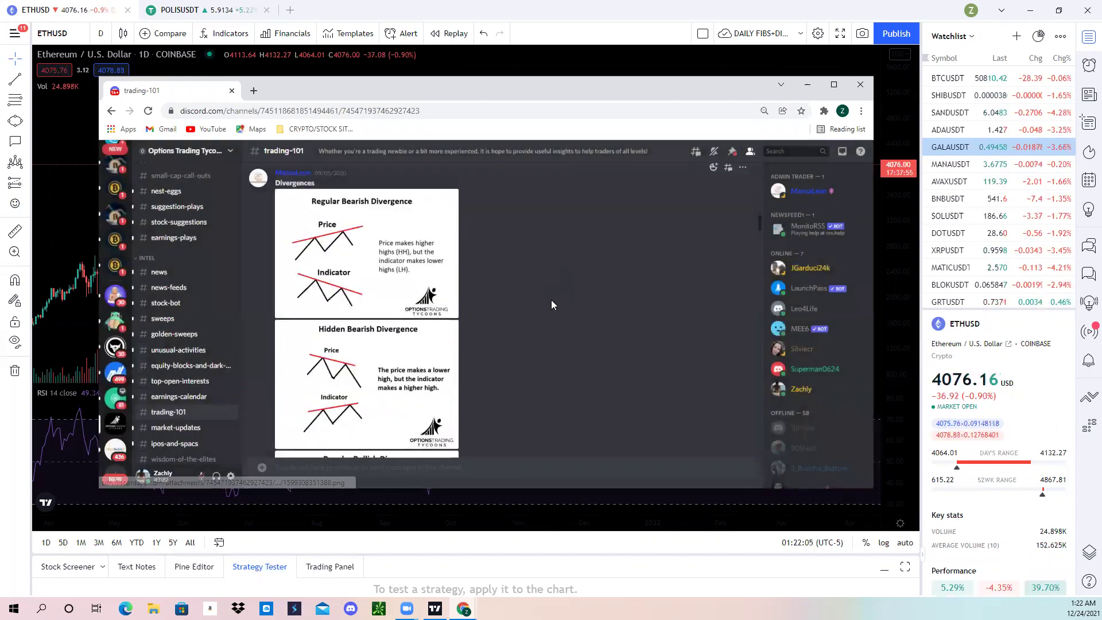
{"action": "scroll", "coordinate": [551, 300], "scroll_direction": "up", "scroll_amount": 1}
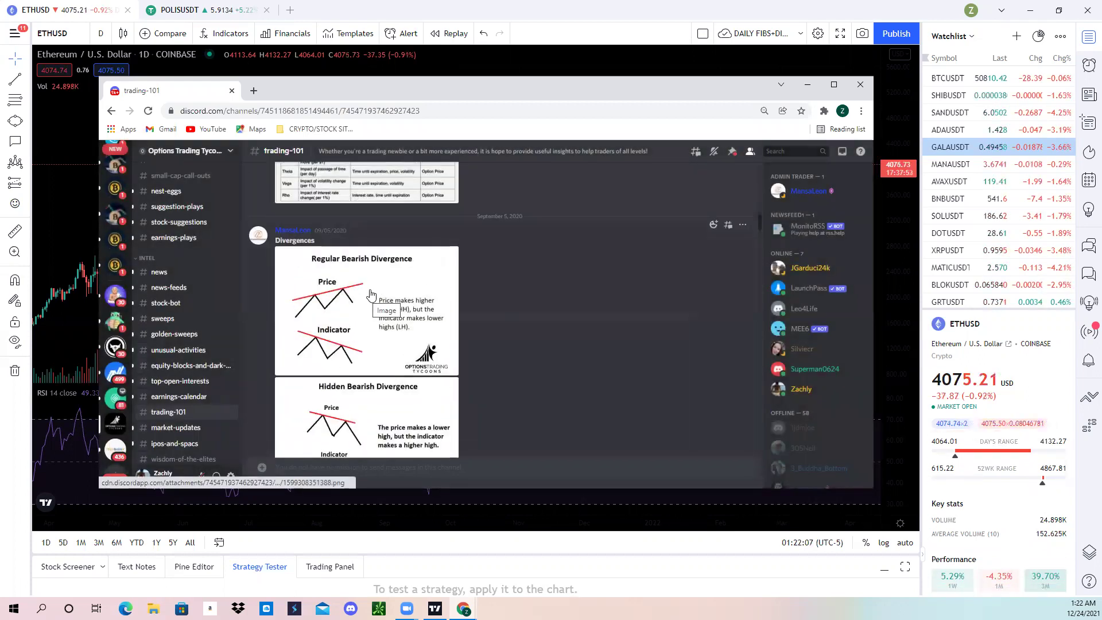
{"action": "left_click", "coordinate": [370, 294]}
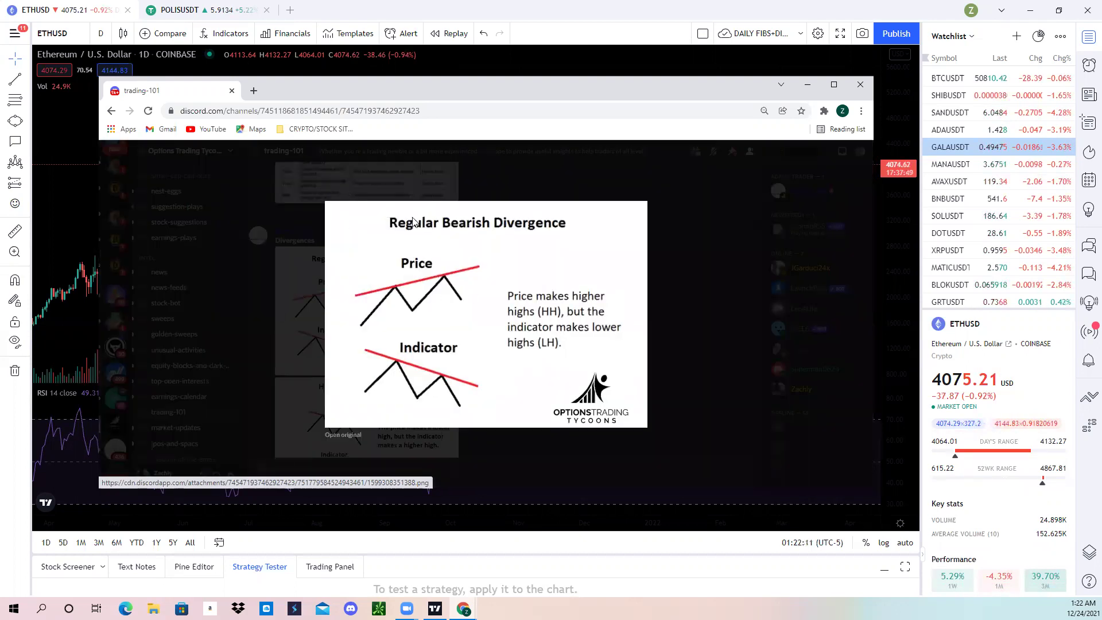
{"action": "left_click", "coordinate": [705, 299]}
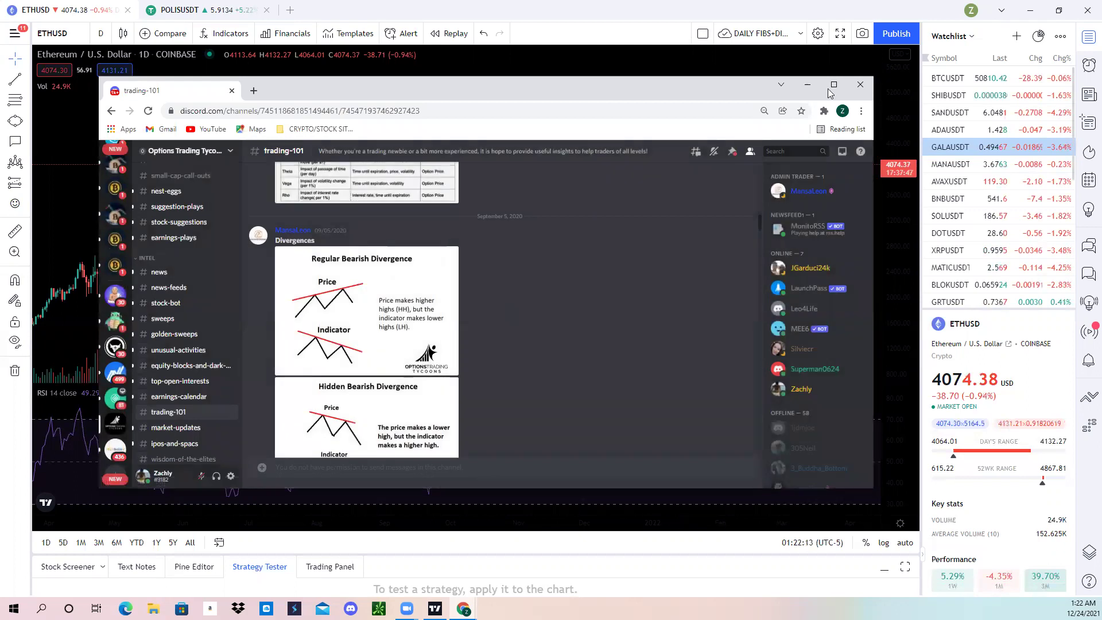
{"action": "left_click", "coordinate": [809, 85]}
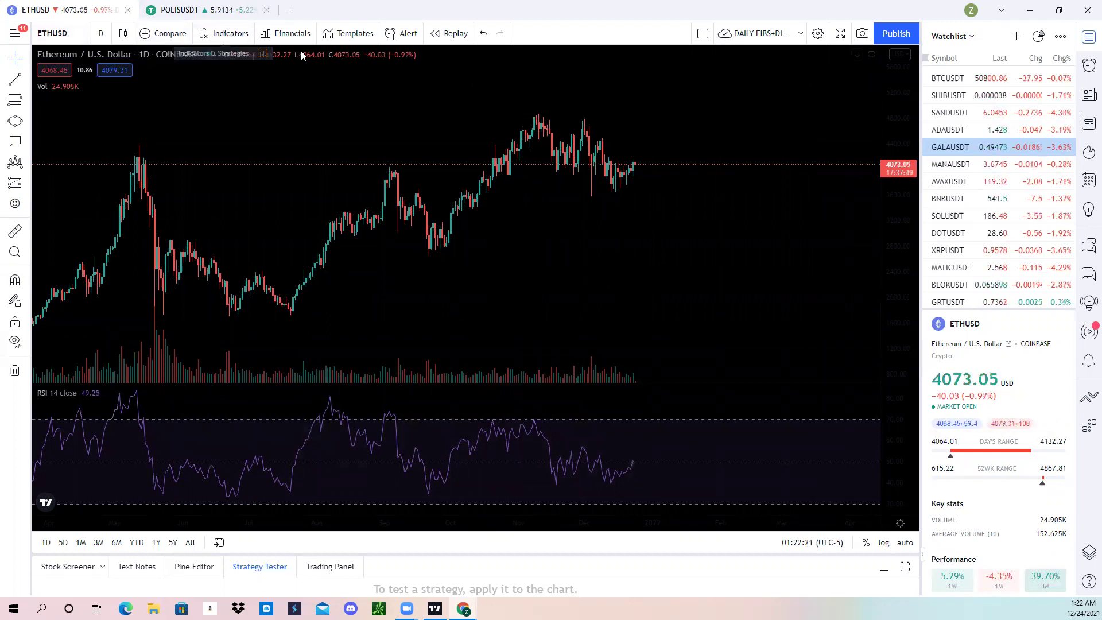
{"action": "left_click", "coordinate": [215, 34]}
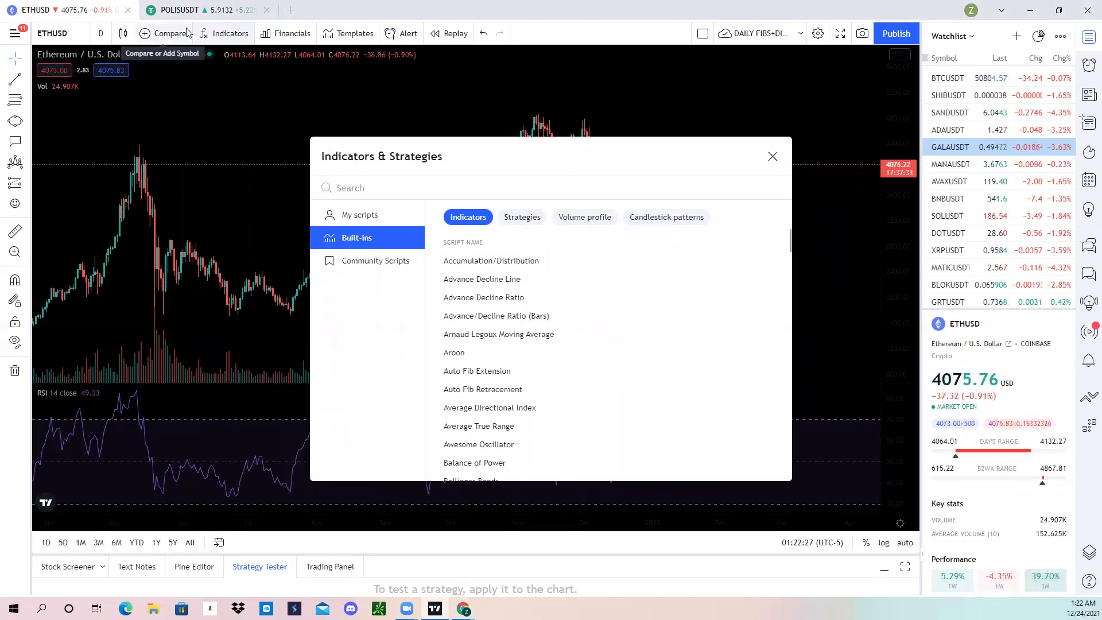
{"action": "type", "text": "rsi"}
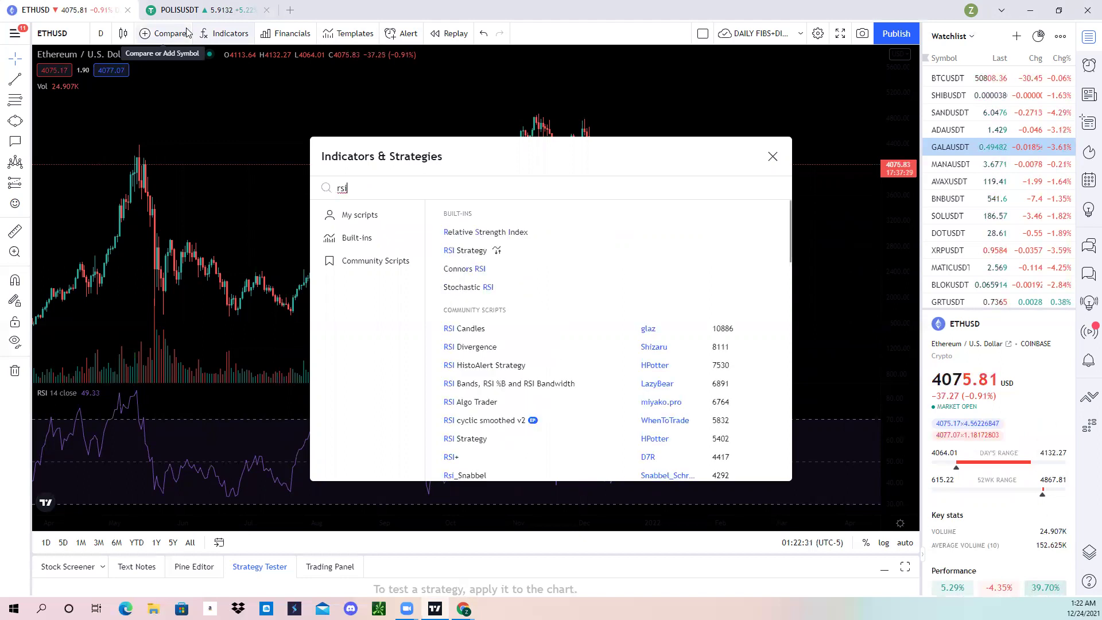
{"action": "left_click", "coordinate": [529, 233]}
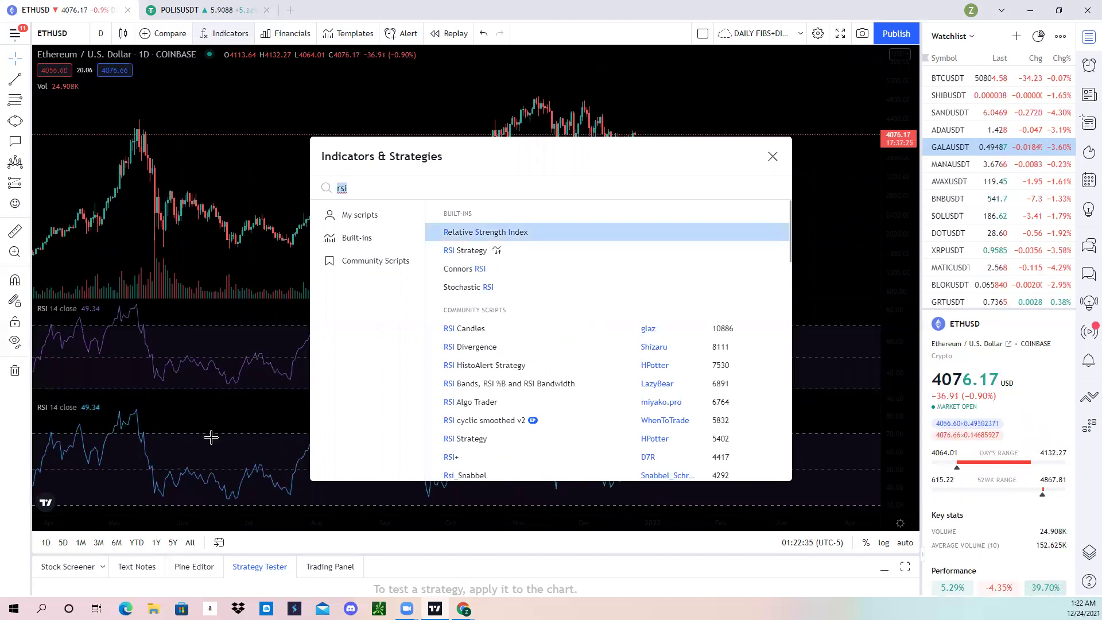
{"action": "key", "text": "Escape"}
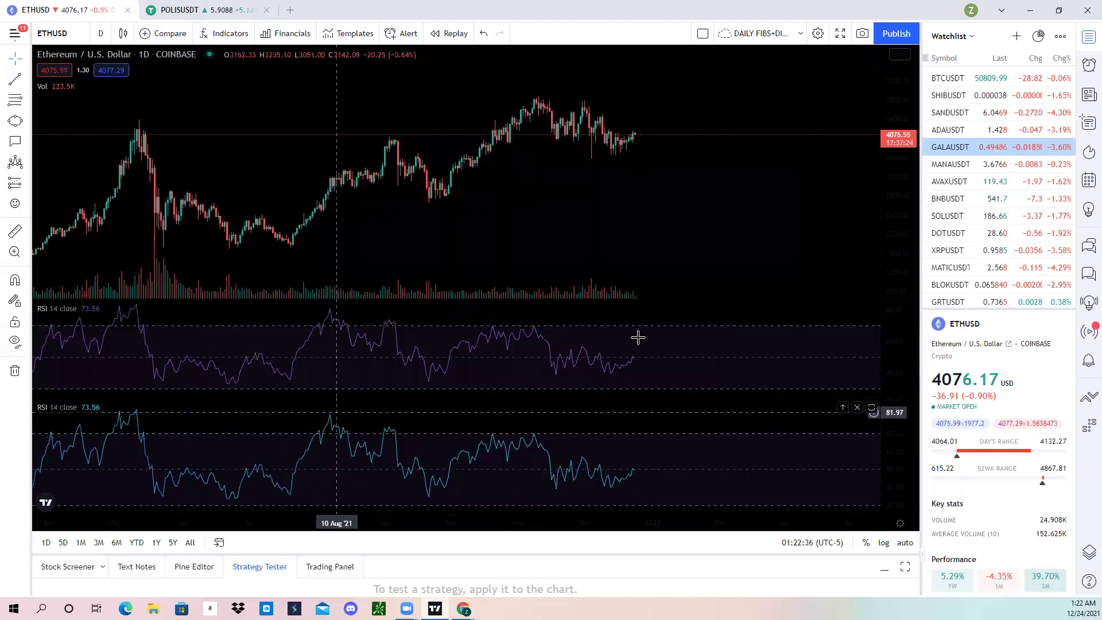
{"action": "left_click", "coordinate": [857, 407]}
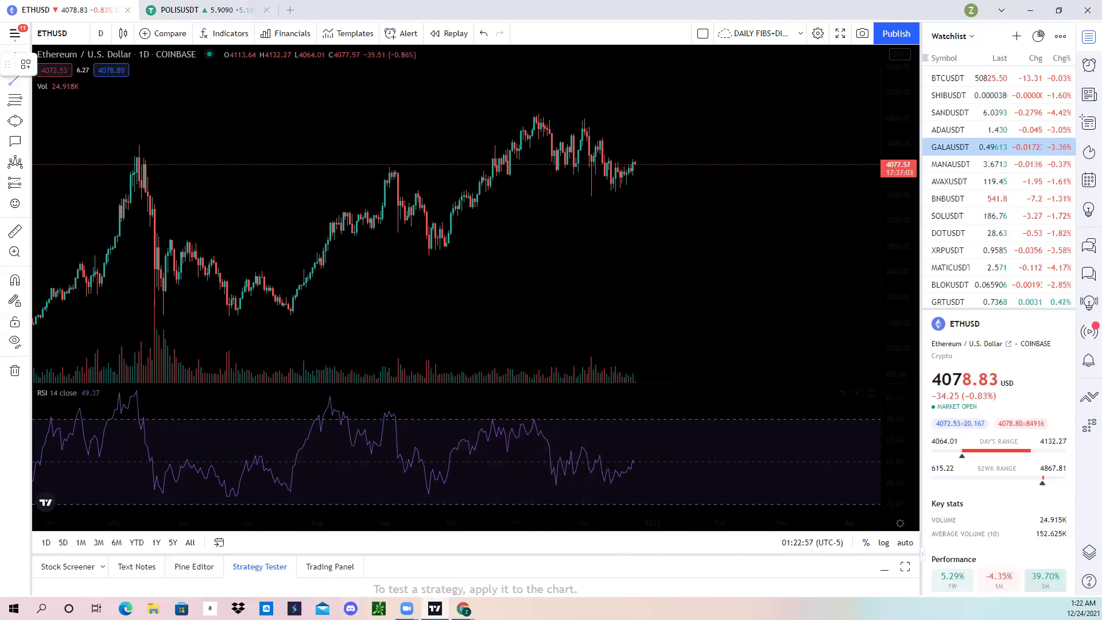
{"action": "mouse_move", "coordinate": [464, 609]}
{"action": "left_click", "coordinate": [540, 546]}
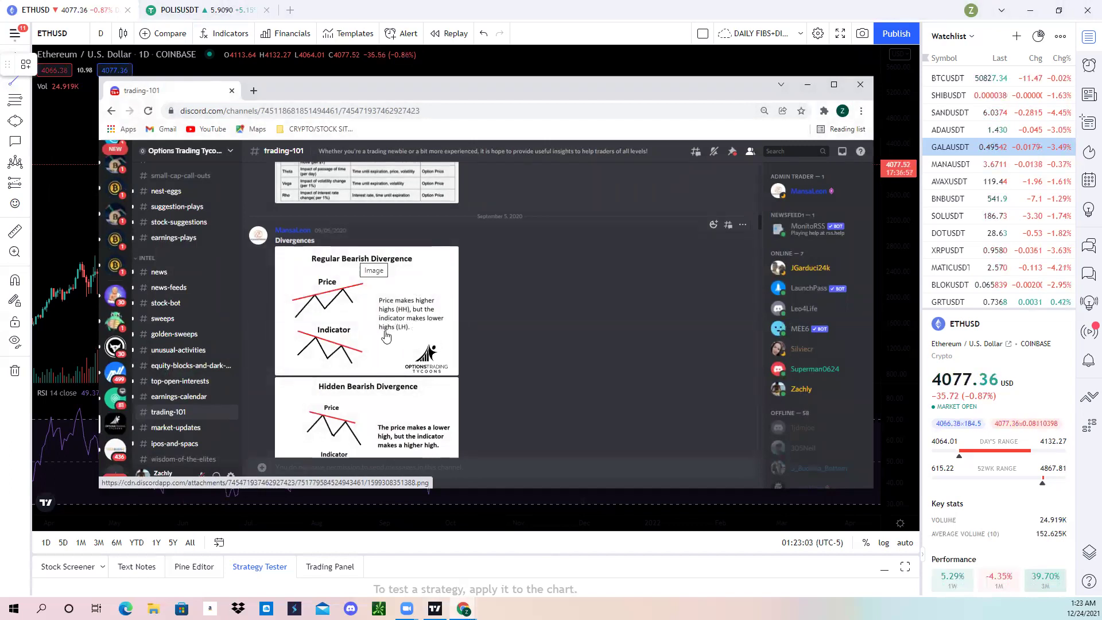
{"action": "left_click", "coordinate": [807, 84]}
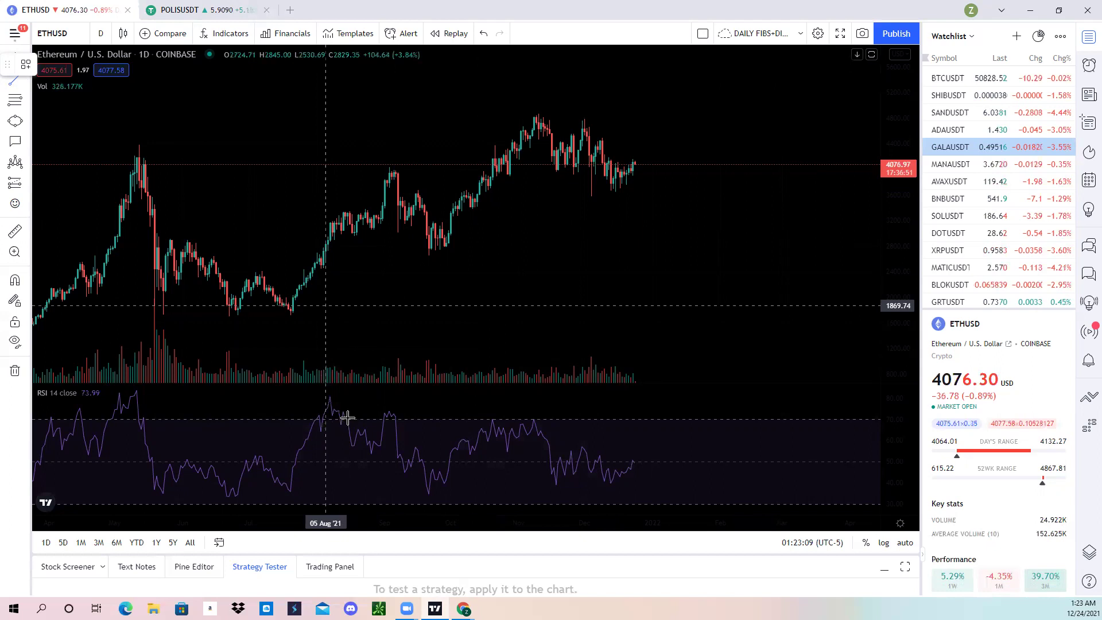
Draw a price-highs line from 07 Aug to November and an RSI line between the August and November peaks
{"action": "left_click", "coordinate": [331, 223]}
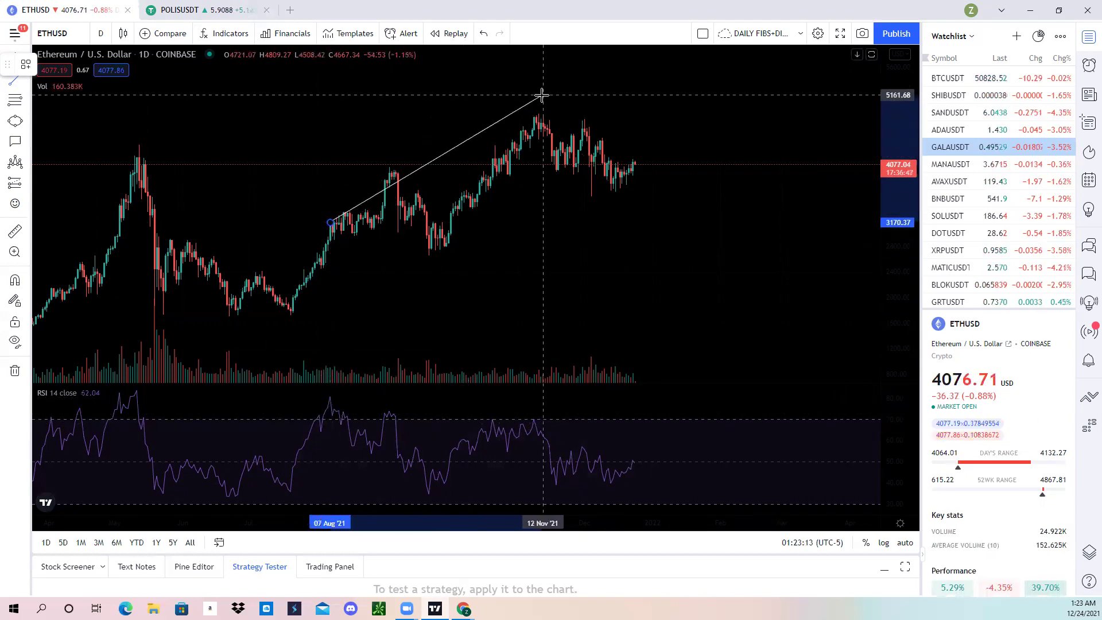
{"action": "left_click", "coordinate": [539, 114]}
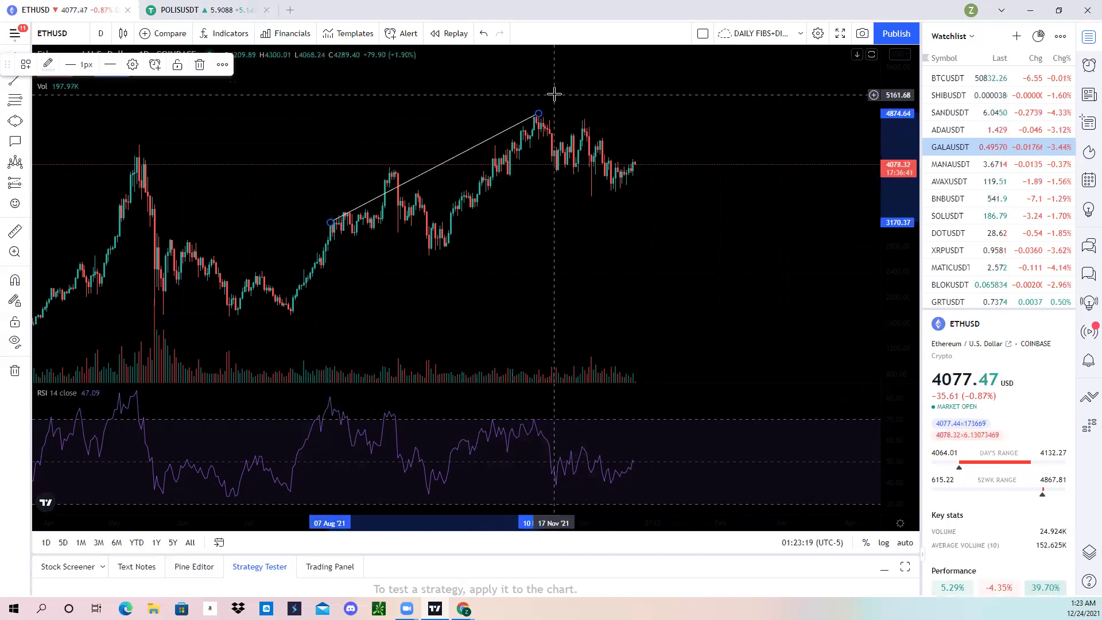
{"action": "left_click", "coordinate": [22, 84]}
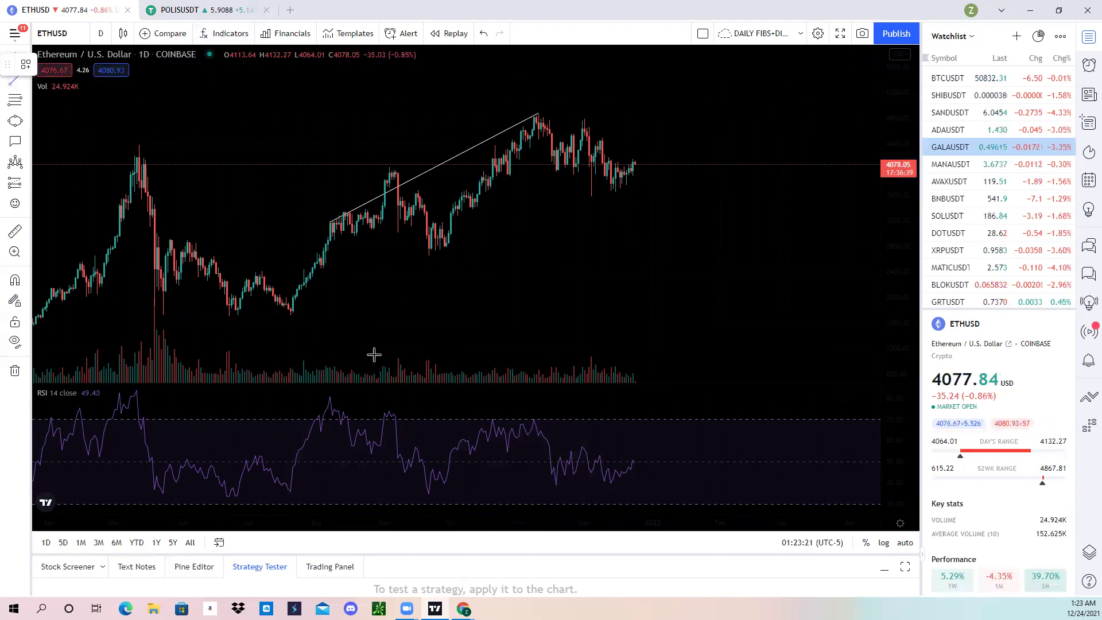
{"action": "left_click", "coordinate": [329, 395]}
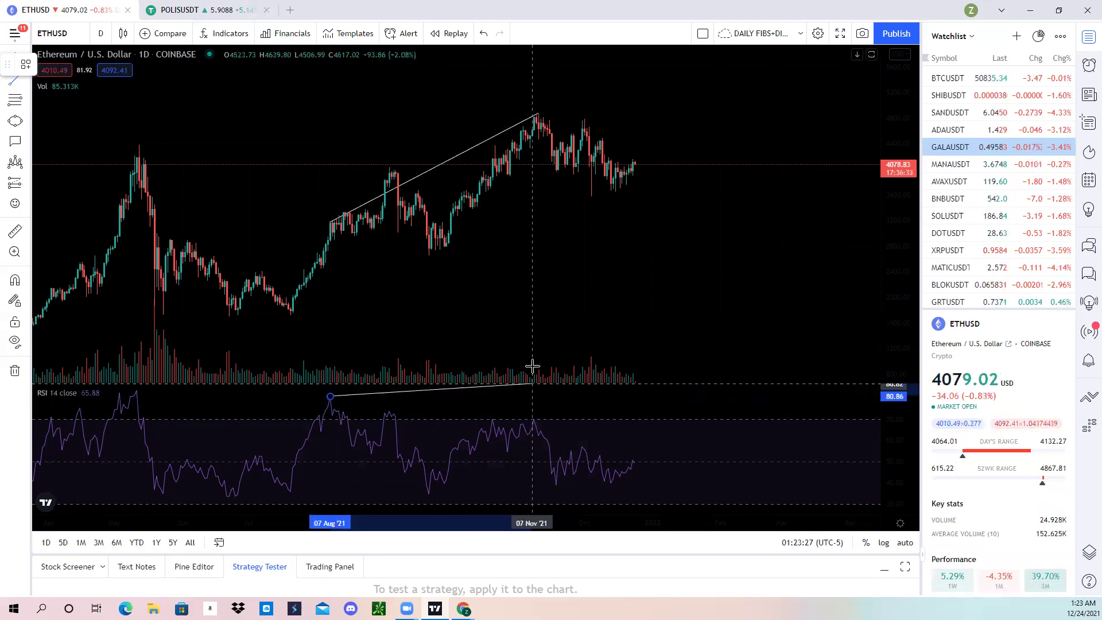
{"action": "left_click", "coordinate": [534, 420]}
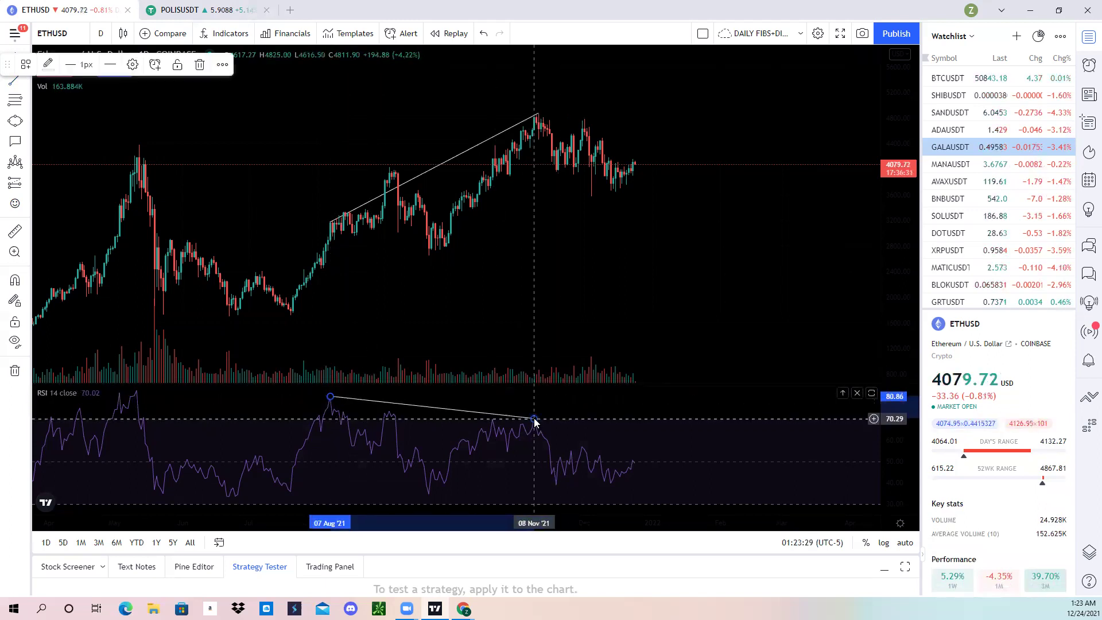
Deselect the RSI trend line and bring the Discord divergence lesson back up
{"action": "left_click", "coordinate": [610, 400]}
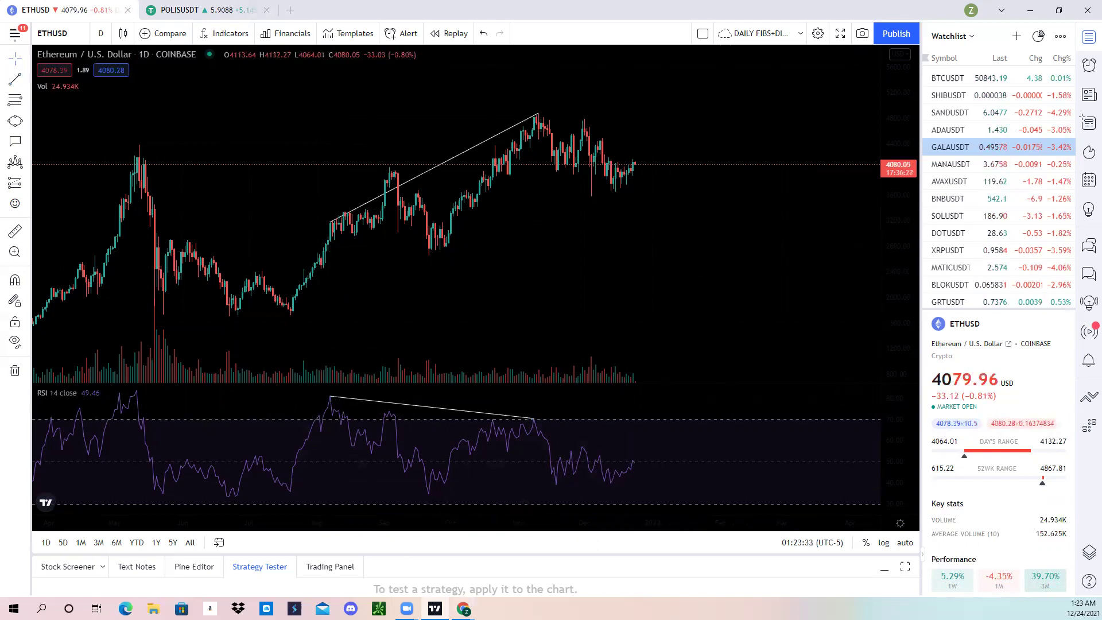
{"action": "mouse_move", "coordinate": [464, 608]}
{"action": "left_click", "coordinate": [546, 566]}
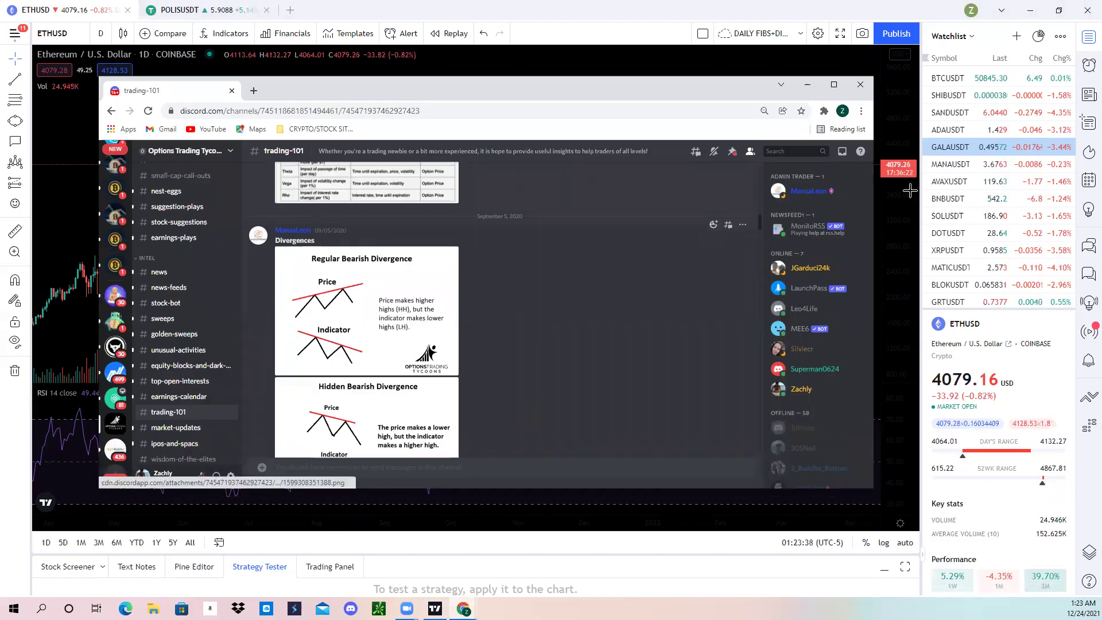
{"action": "left_click", "coordinate": [807, 84]}
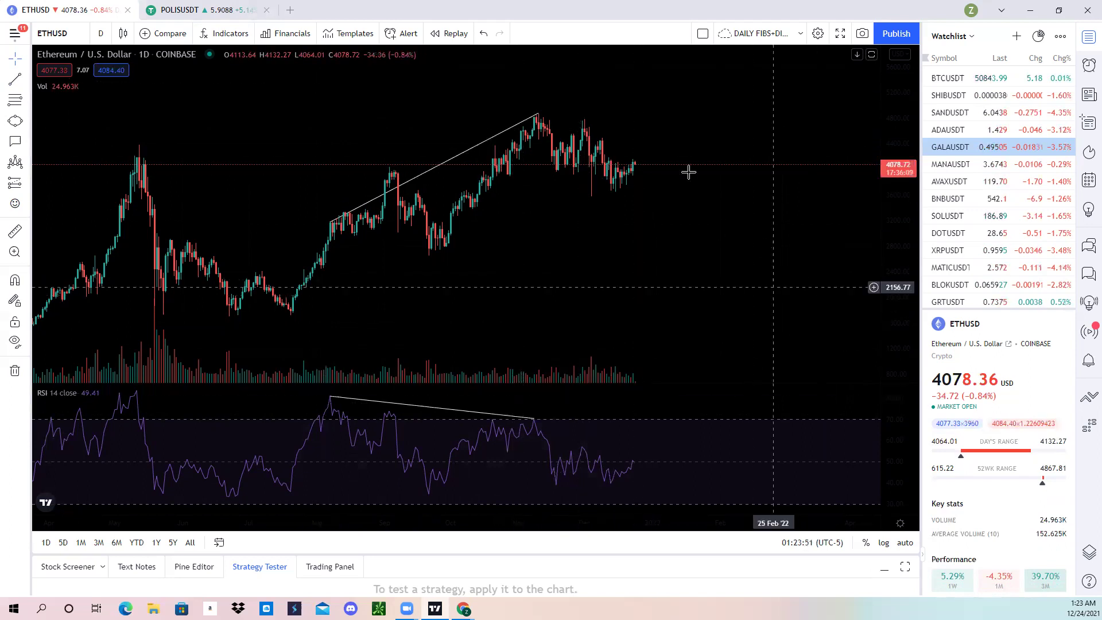
{"action": "scroll", "coordinate": [696, 222], "scroll_direction": "up", "scroll_amount": 3}
{"action": "scroll", "coordinate": [634, 239], "scroll_direction": "up", "scroll_amount": 2}
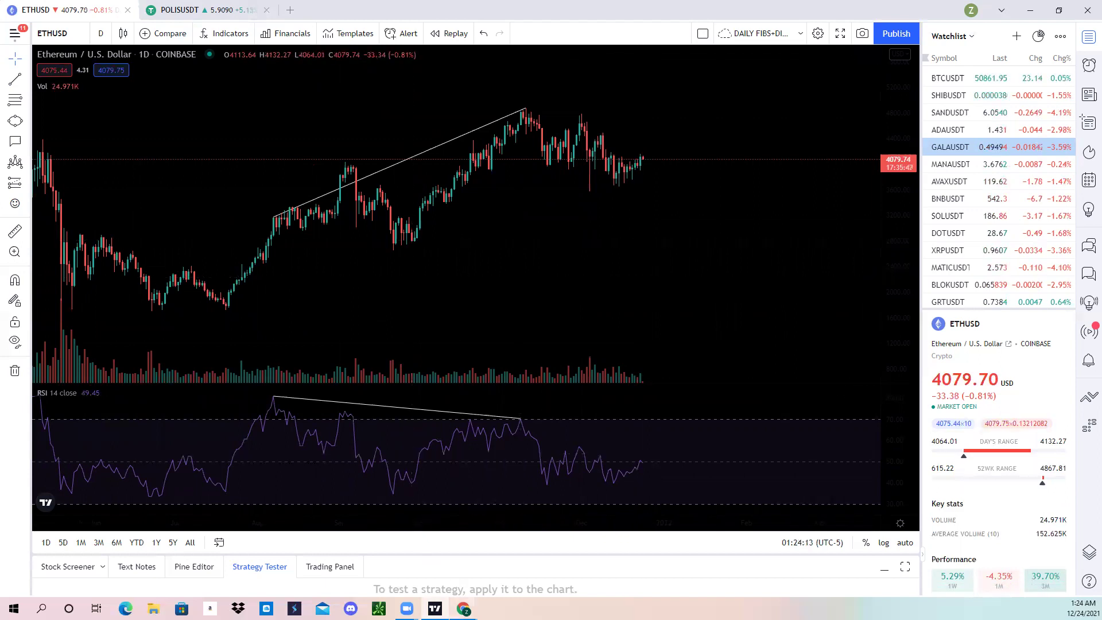
{"action": "left_click", "coordinate": [463, 608]}
{"action": "left_click", "coordinate": [502, 560]}
{"action": "scroll", "coordinate": [505, 309], "scroll_direction": "down", "scroll_amount": 6}
{"action": "scroll", "coordinate": [507, 311], "scroll_direction": "up", "scroll_amount": 3}
View the Regular Bullish Divergence diagram enlarged, close it, and minimize Chrome
{"action": "left_click", "coordinate": [414, 292]}
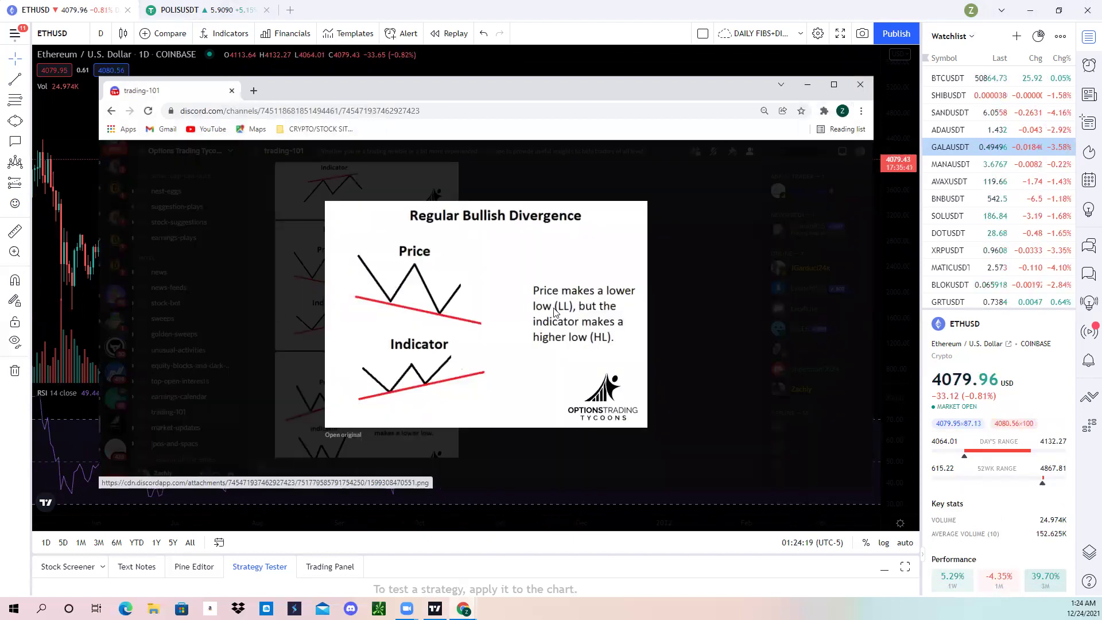
{"action": "left_click", "coordinate": [679, 306]}
{"action": "left_click", "coordinate": [808, 85]}
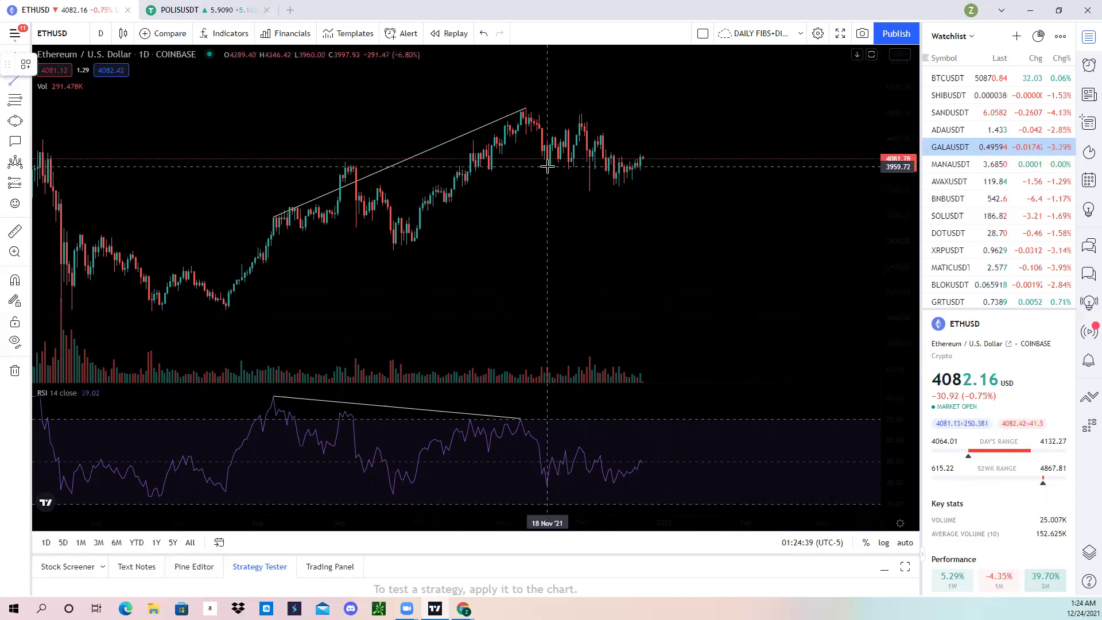
Draw a price line from the mid-November to December lows and an RSI line rising into February '22
{"action": "left_click", "coordinate": [547, 166]}
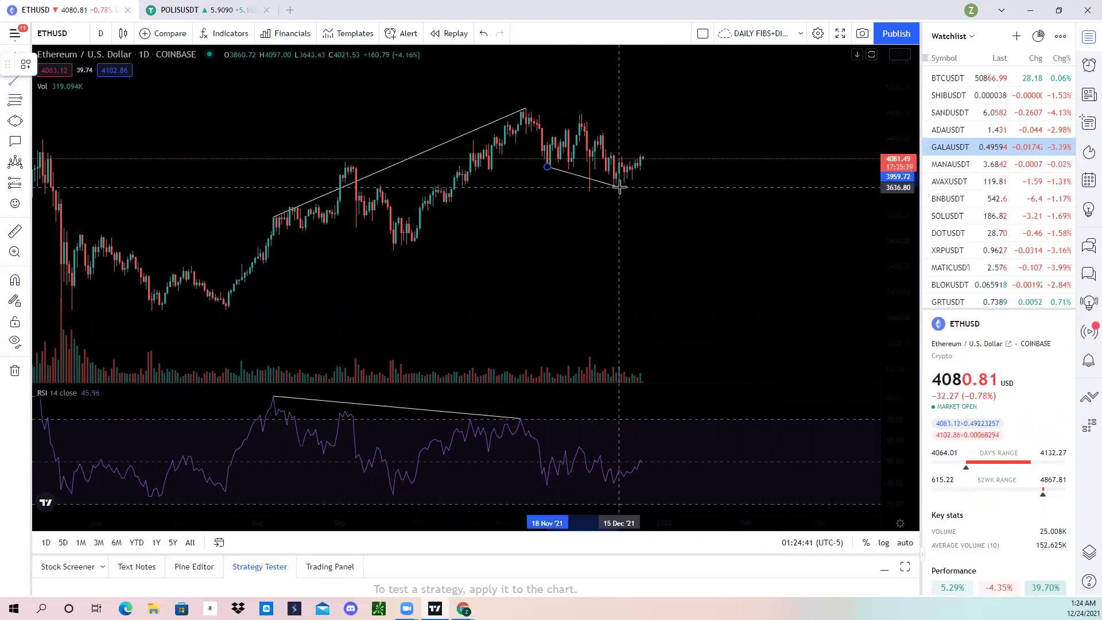
{"action": "left_click", "coordinate": [624, 183]}
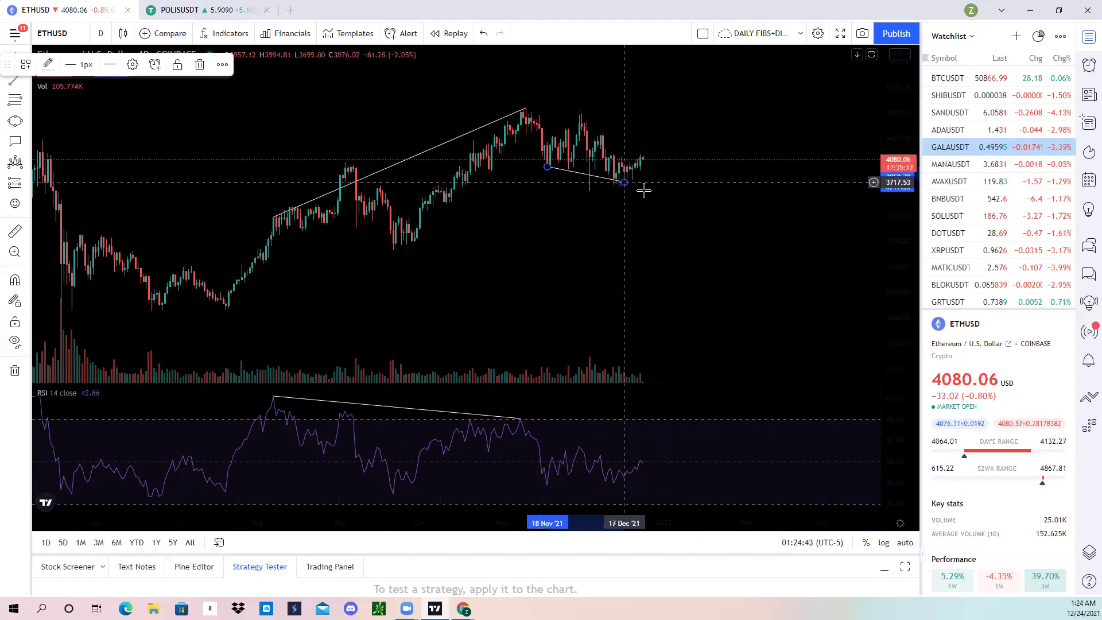
{"action": "left_click", "coordinate": [686, 118]}
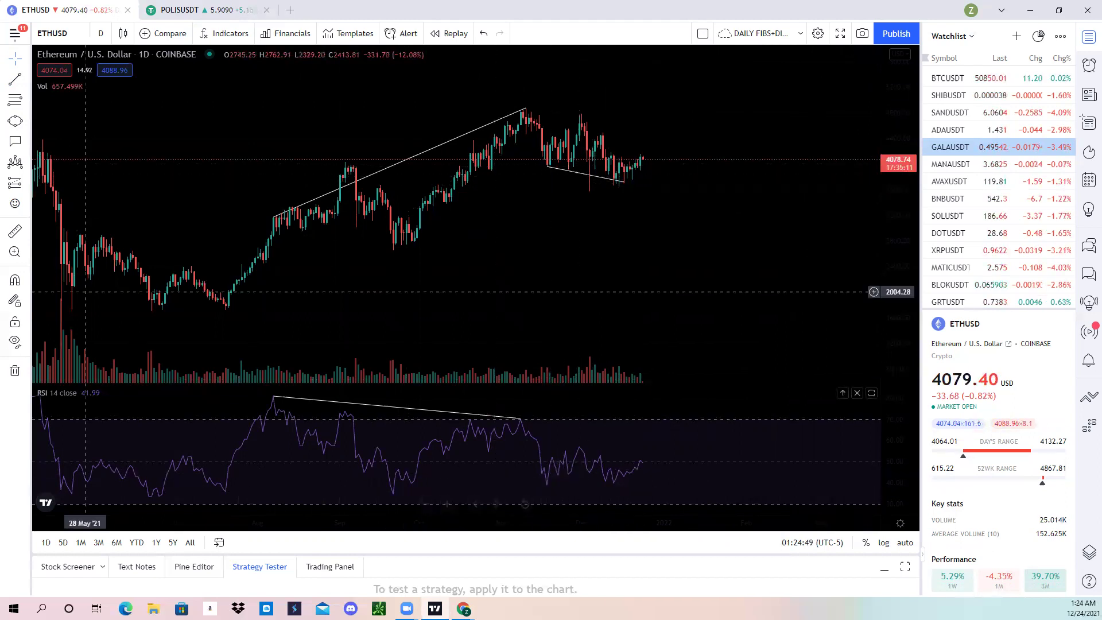
{"action": "left_click", "coordinate": [18, 83]}
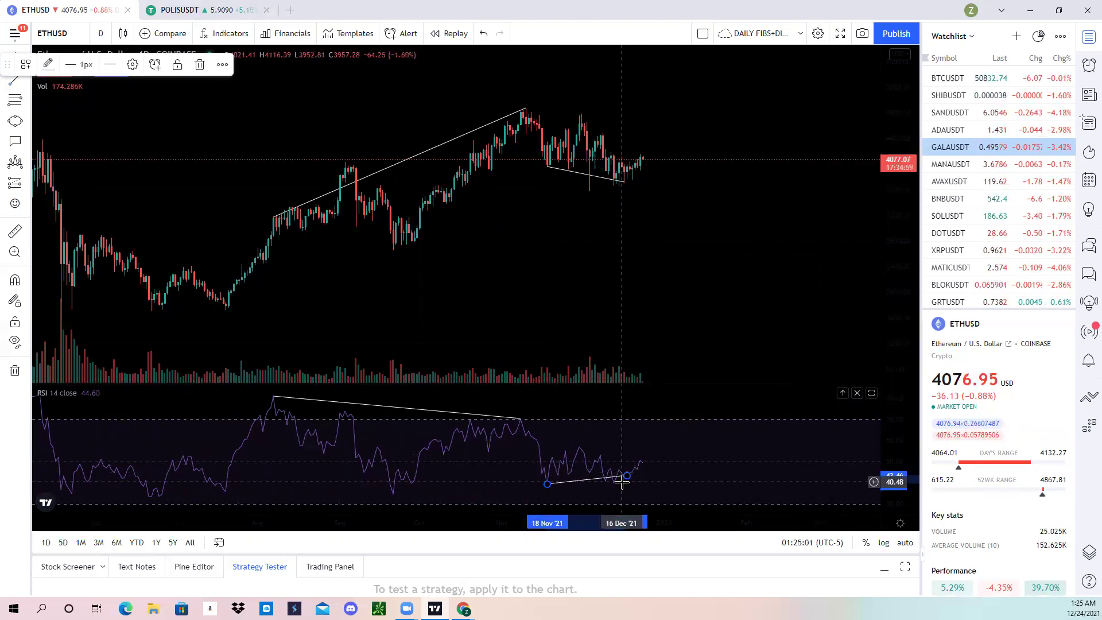
{"action": "left_click", "coordinate": [778, 459]}
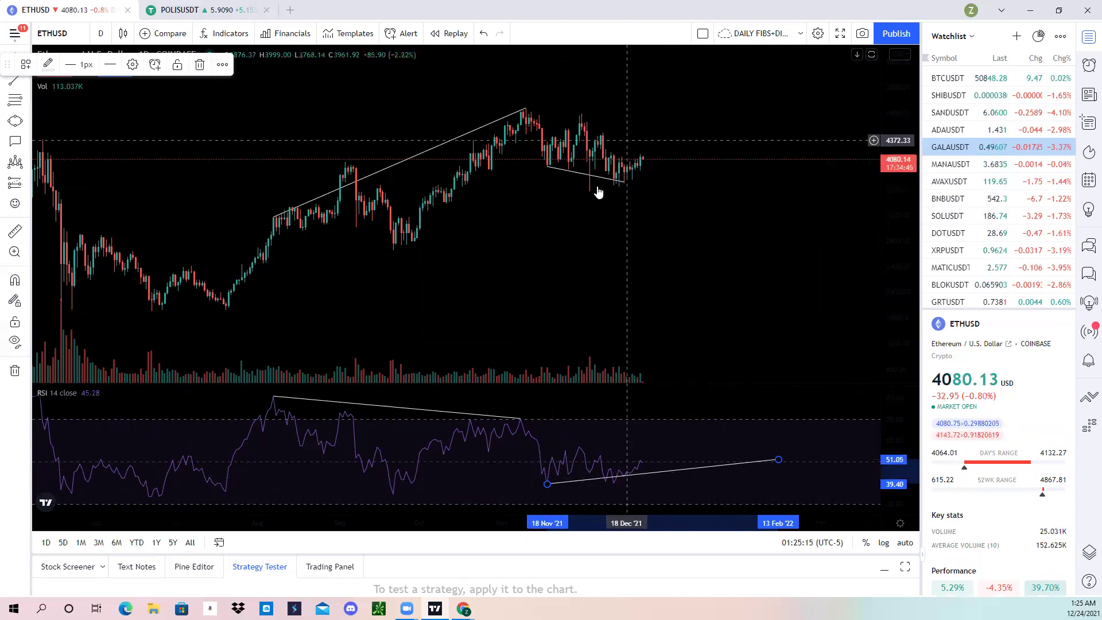
Zoom the ETHUSD chart in on recent months and switch to fullscreen mode
{"action": "left_click", "coordinate": [682, 235]}
{"action": "scroll", "coordinate": [846, 305], "scroll_direction": "up", "scroll_amount": 5}
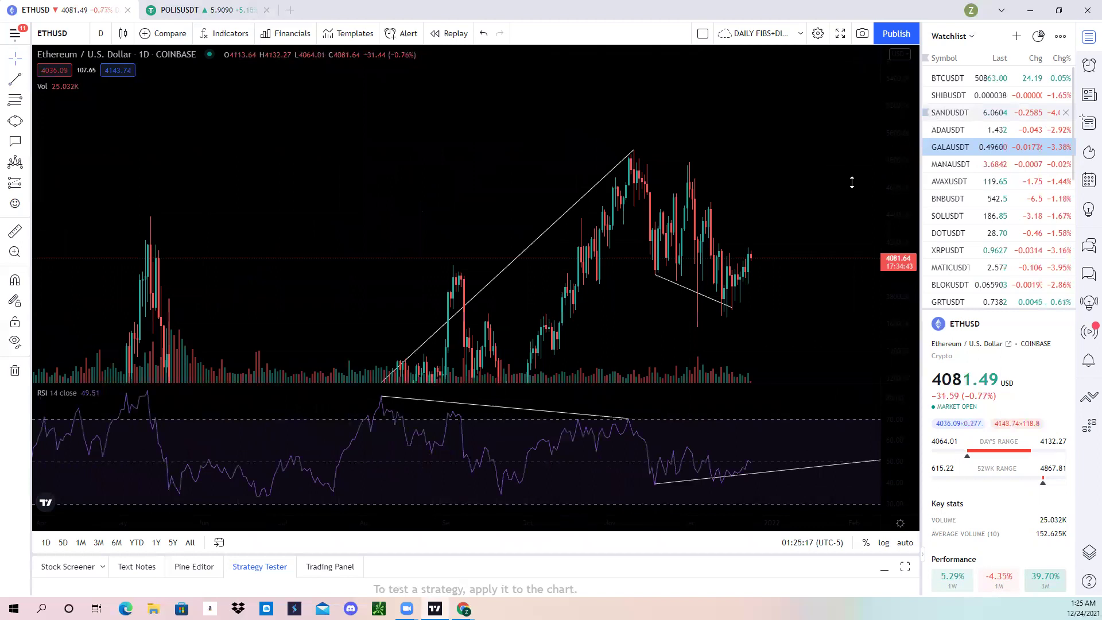
{"action": "scroll", "coordinate": [728, 253], "scroll_direction": "up", "scroll_amount": 4}
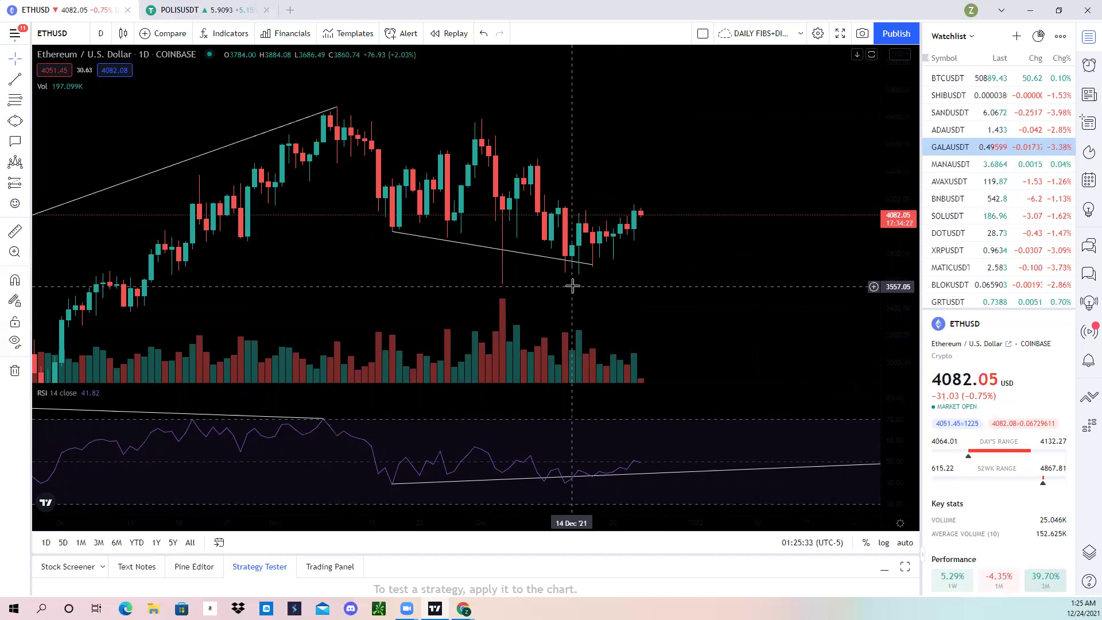
{"action": "left_click", "coordinate": [841, 35]}
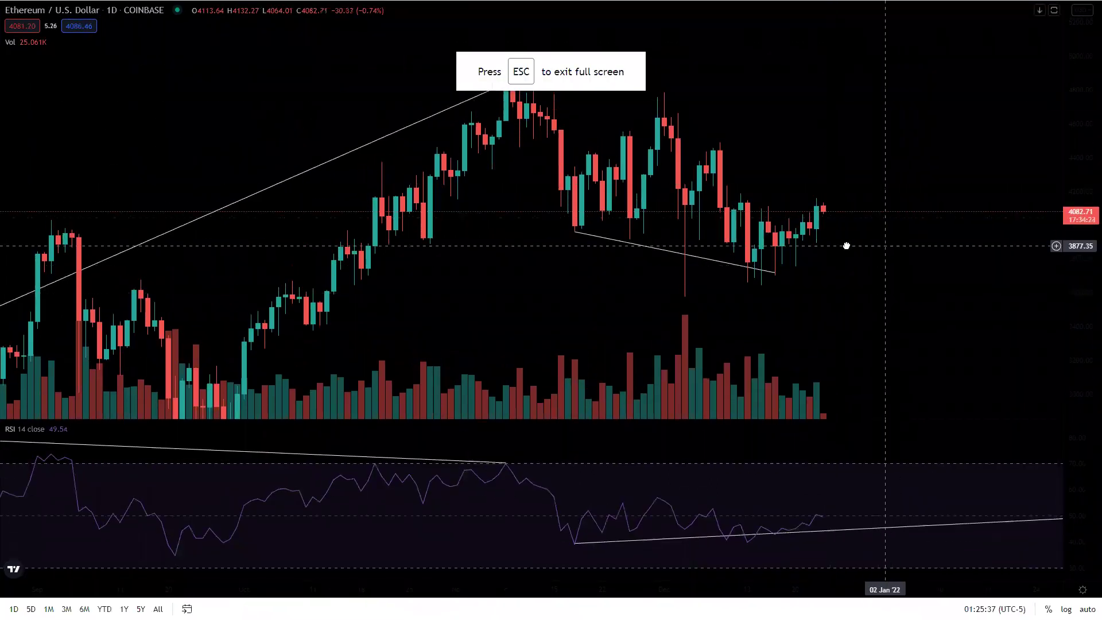
{"action": "left_click_drag", "start_coordinate": [846, 245], "coordinate": [822, 251]}
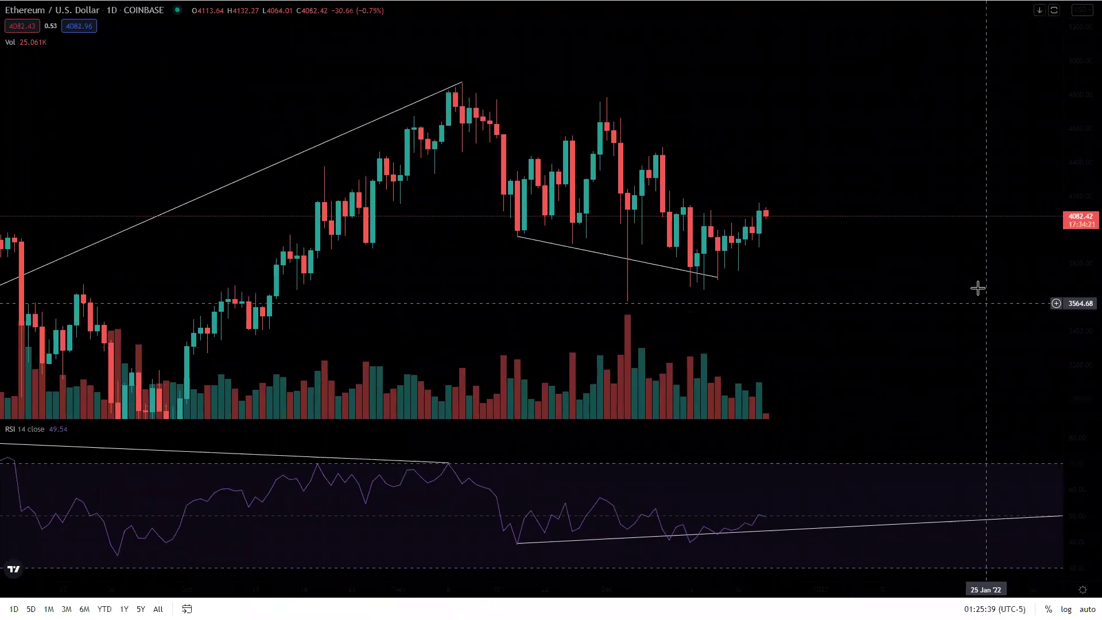
{"action": "scroll", "coordinate": [976, 286], "scroll_direction": "down", "scroll_amount": 5}
{"action": "scroll", "coordinate": [993, 310], "scroll_direction": "up", "scroll_amount": 3}
{"action": "left_click_drag", "start_coordinate": [917, 315], "coordinate": [789, 265]}
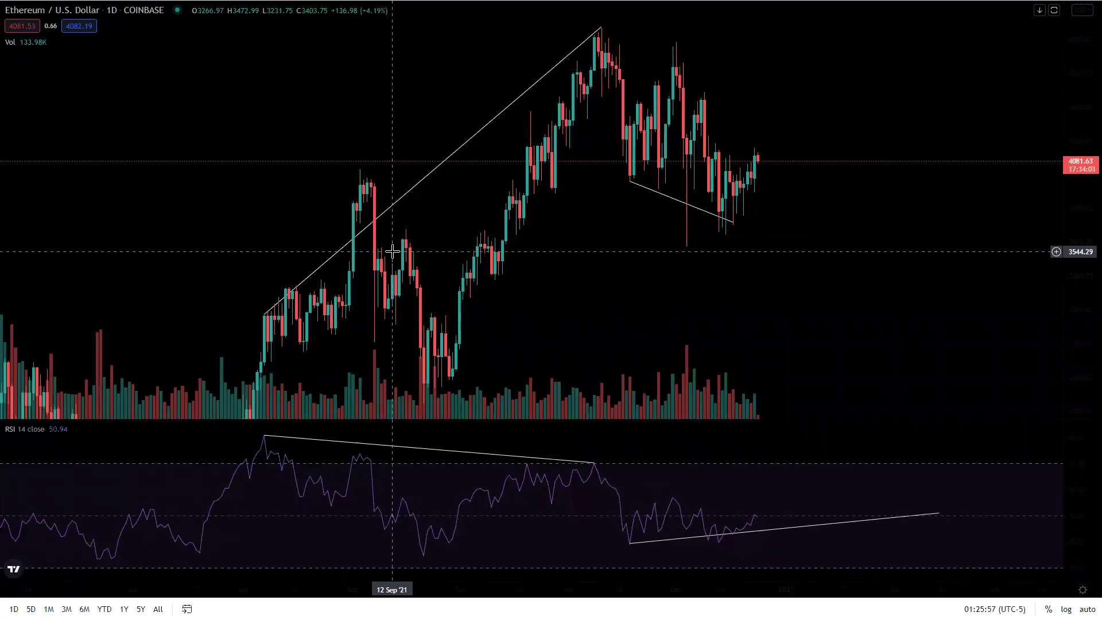
{"action": "scroll", "coordinate": [745, 116], "scroll_direction": "up", "scroll_amount": 5}
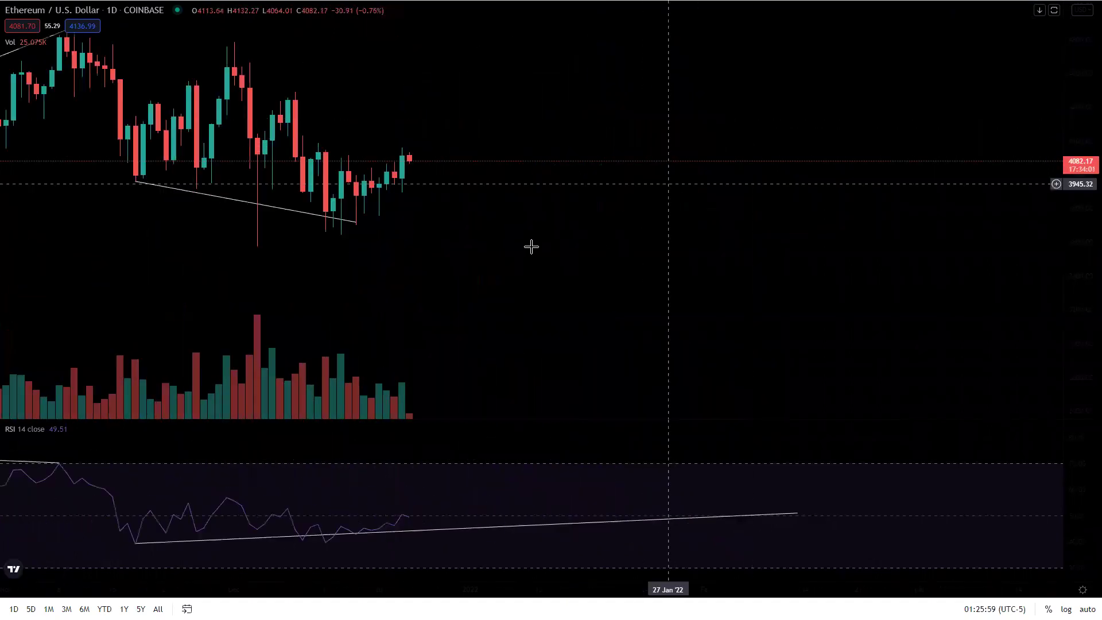
{"action": "left_click_drag", "start_coordinate": [476, 236], "coordinate": [846, 222]}
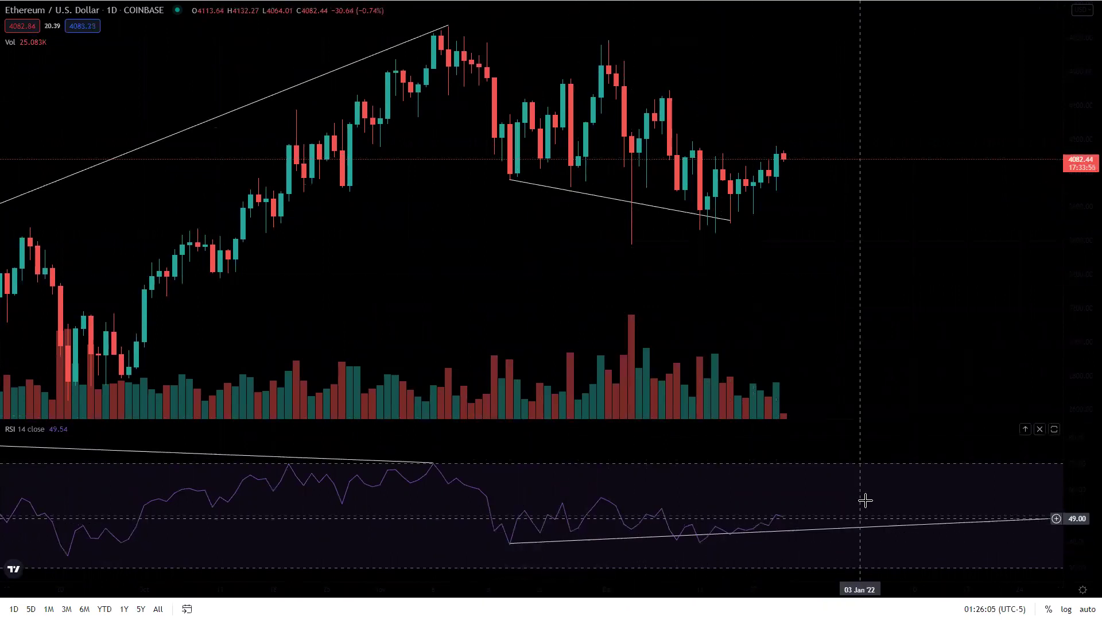
{"action": "left_click_drag", "start_coordinate": [912, 239], "coordinate": [1024, 249]}
{"action": "scroll", "coordinate": [918, 241], "scroll_direction": "up", "scroll_amount": 2}
{"action": "left_click_drag", "start_coordinate": [874, 266], "coordinate": [878, 237]}
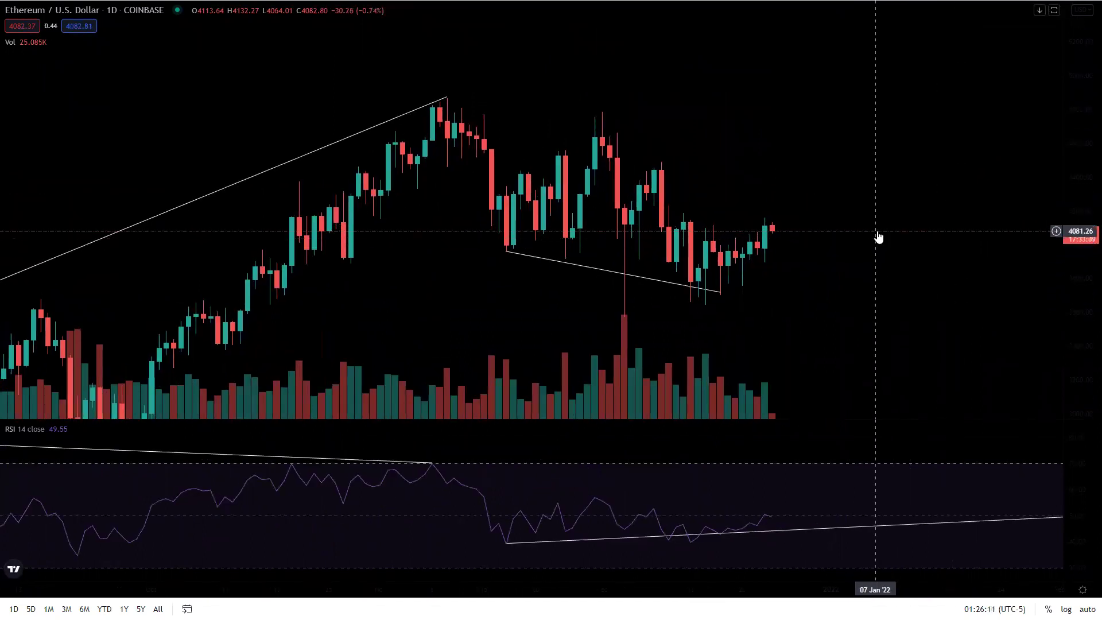